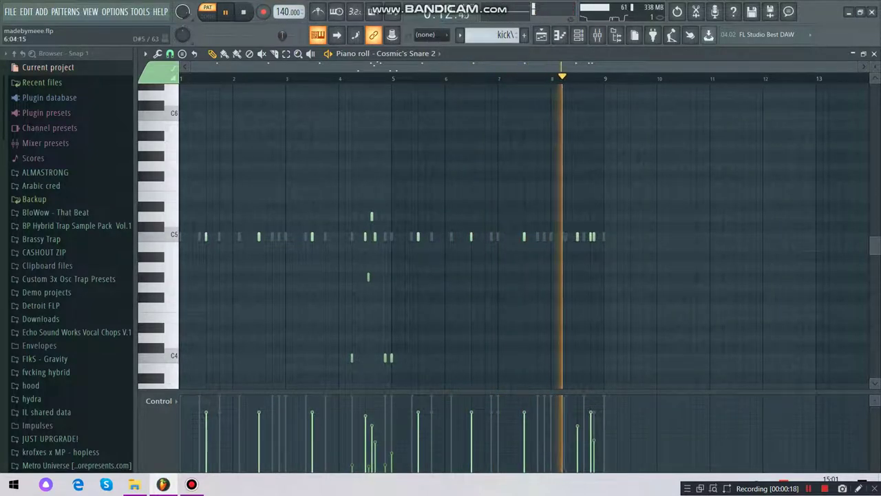
# Stop playback and view the CrushH channel's notes for the kick pattern in the piano roll
pyautogui.press('space')
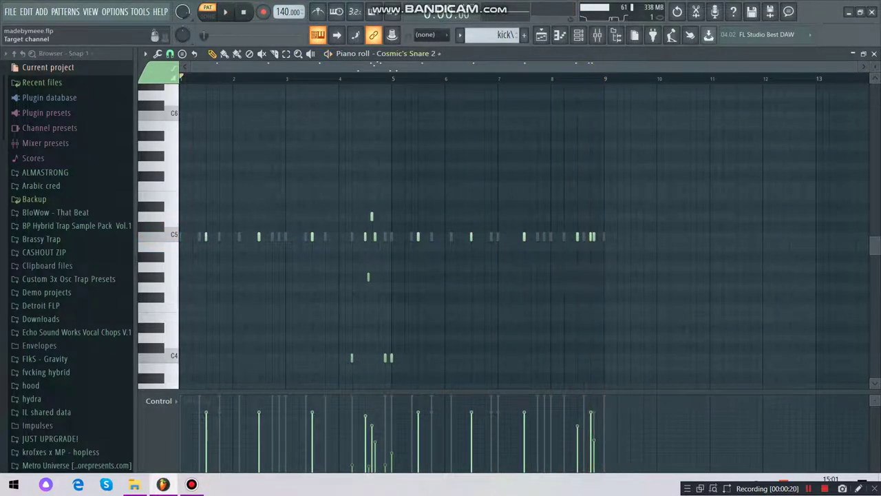
pyautogui.click(404, 54)
pyautogui.click(410, 428)
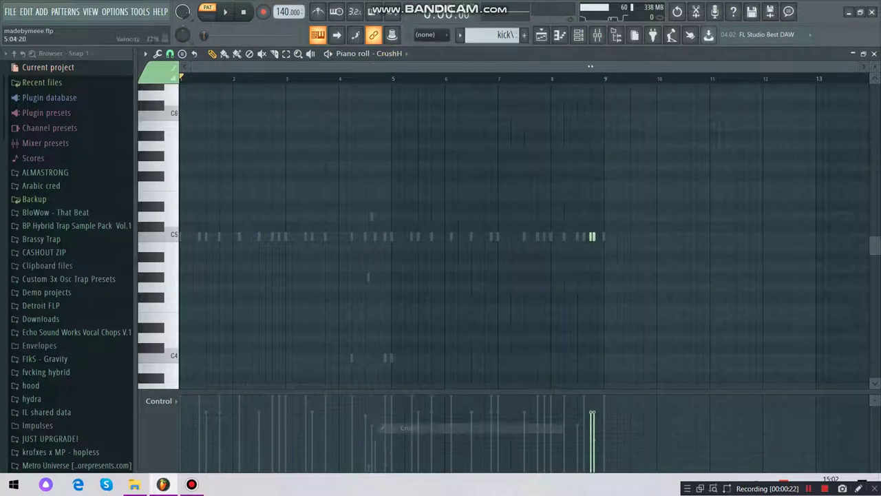
pyautogui.scroll(-2, 606, 236)
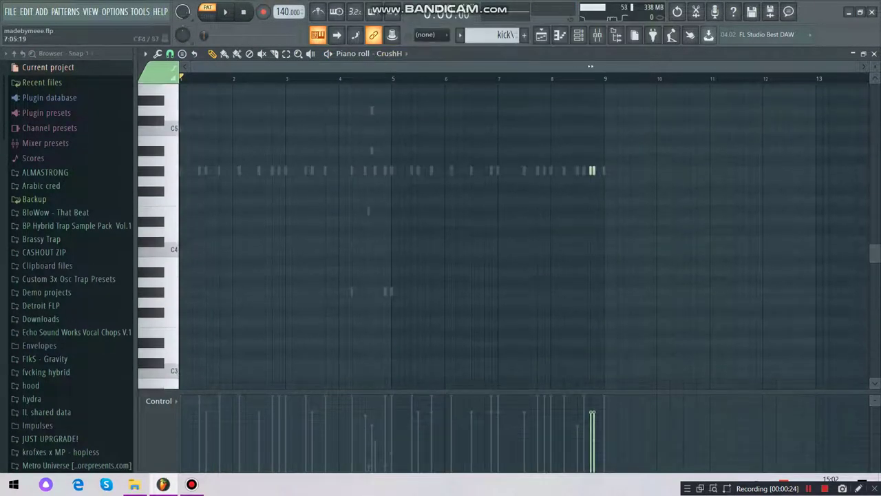
pyautogui.scroll(5, 475, 236)
# Open the hi-hats pattern from the playlist in the piano roll and listen to its CrushH notes
pyautogui.press('F6')
pyautogui.click(317, 35)
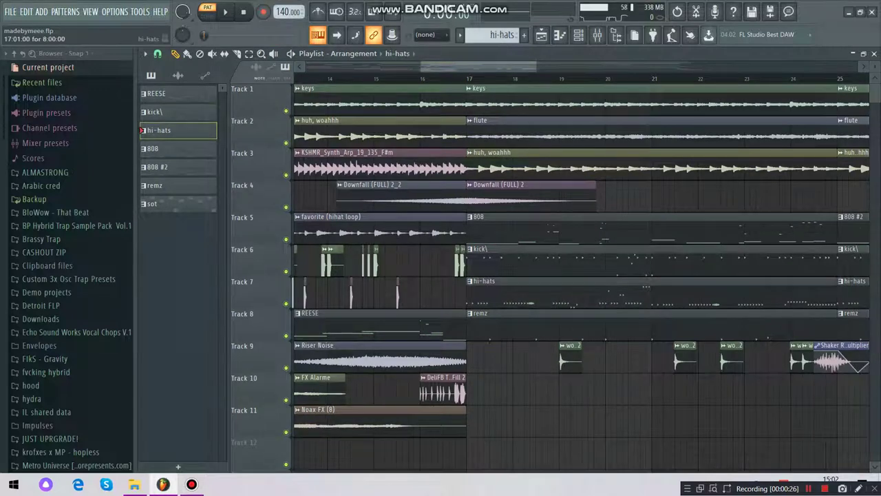
pyautogui.doubleClick(551, 292)
pyautogui.hscroll(2, 550, 292)
pyautogui.press('space')
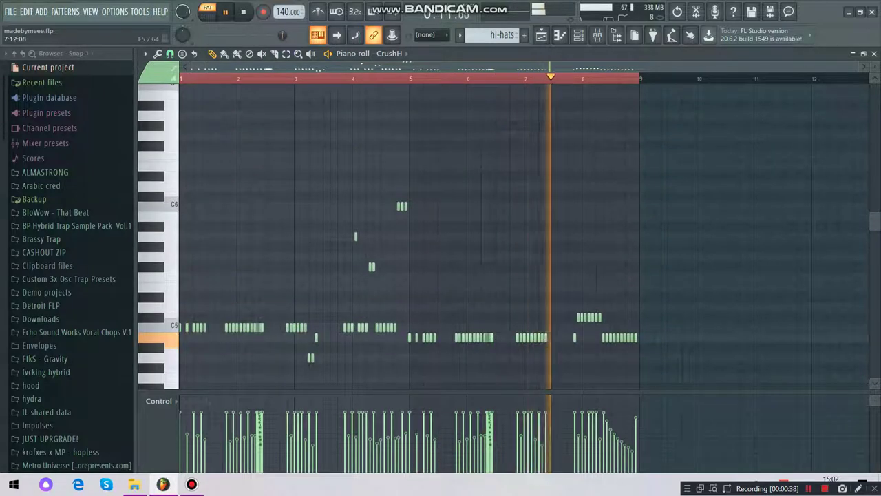
pyautogui.scroll(1, 440, 234)
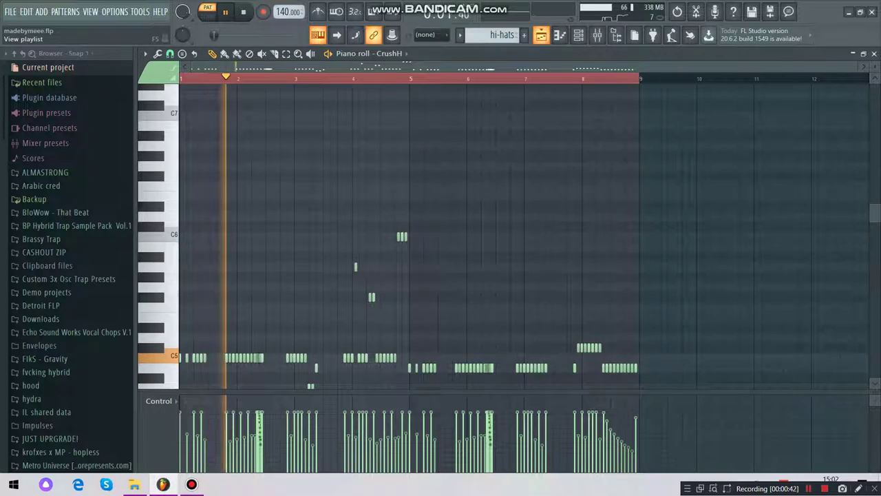
# Open the 808 pattern in the piano roll and play it while examining its low notes and high slide notes
pyautogui.press('F5')
pyautogui.press('F7')
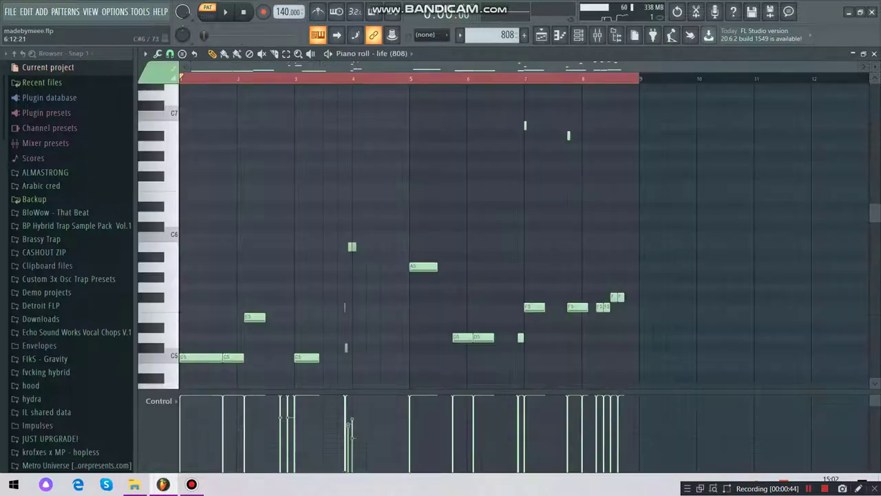
pyautogui.press('space')
pyautogui.scroll(-3, 330, 207)
pyautogui.scroll(2, 322, 205)
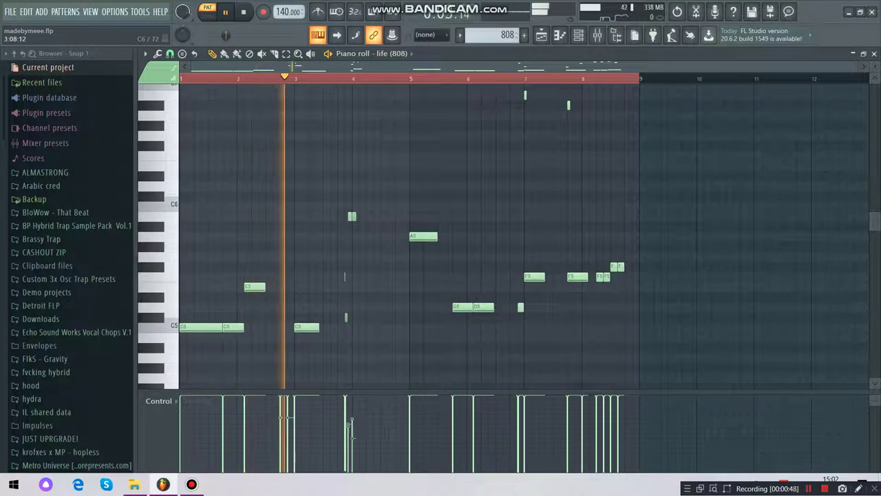
pyautogui.scroll(6, 503, 234)
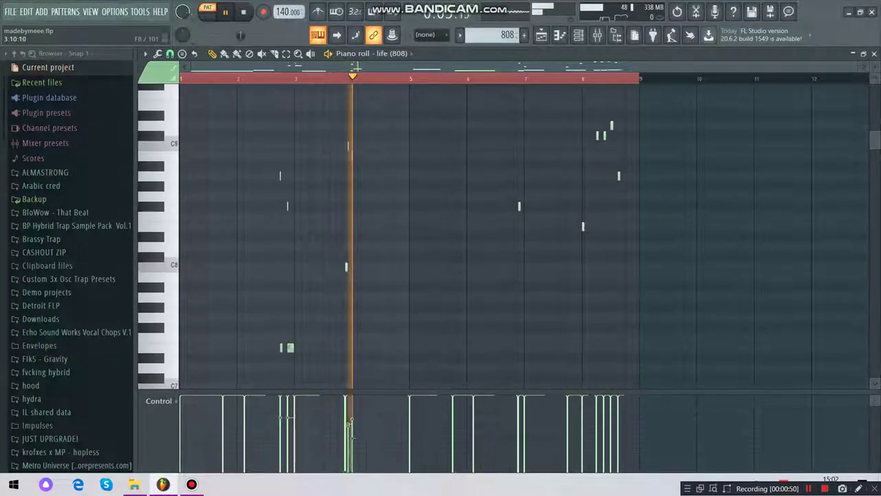
pyautogui.scroll(-6, 502, 234)
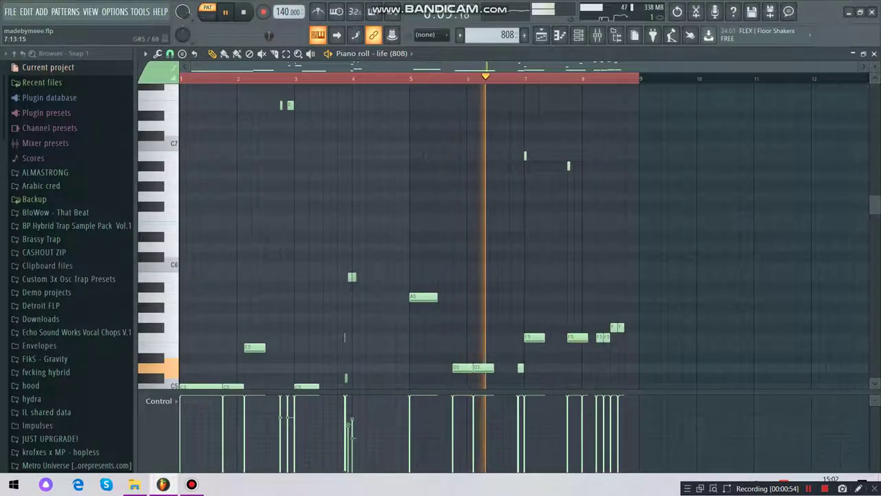
pyautogui.scroll(6, 502, 234)
pyautogui.scroll(-6, 503, 234)
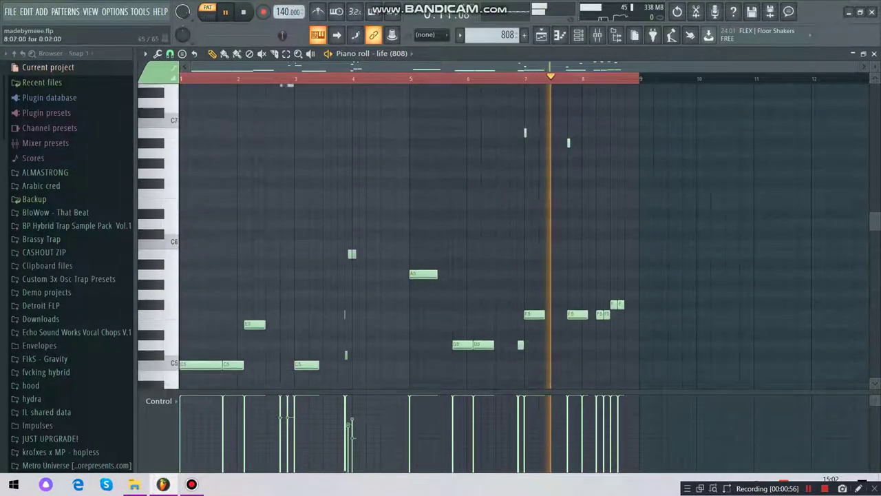
pyautogui.scroll(6, 609, 246)
pyautogui.scroll(-4, 595, 245)
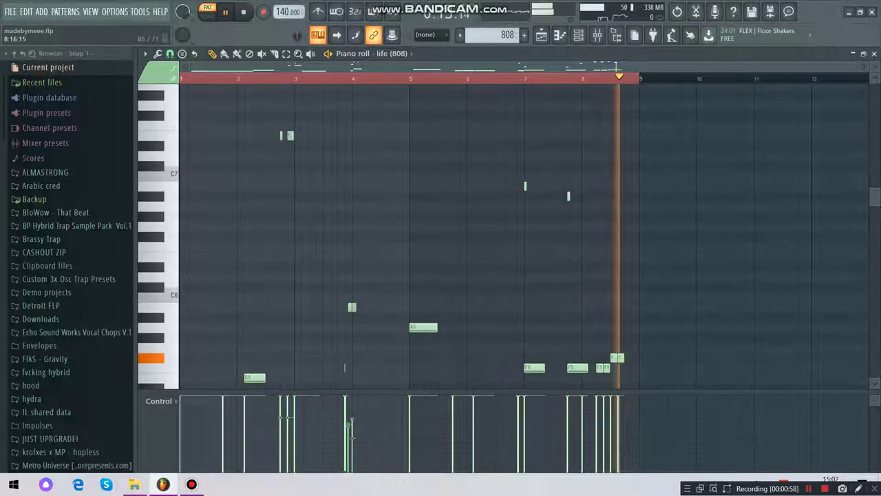
pyautogui.press('space')
# Open the 808 #2 pattern in the piano roll, play it while examining its notes, and return to the playlist
pyautogui.press('F5')
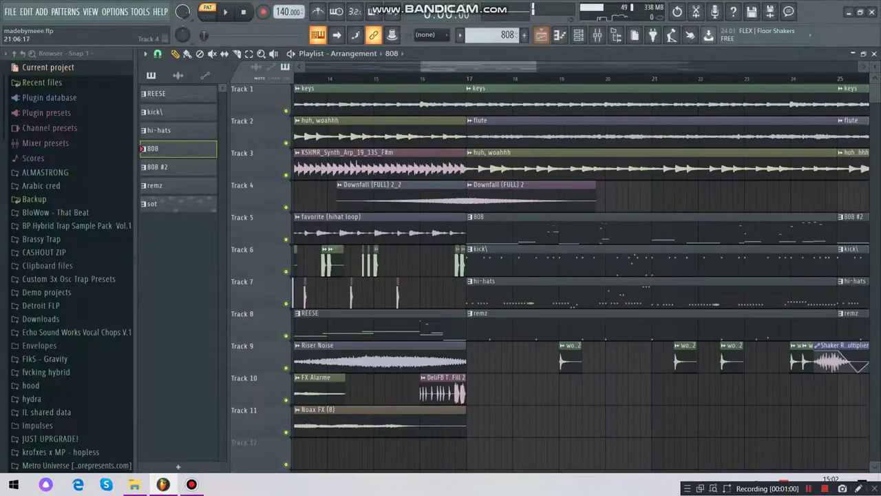
pyautogui.press('F7')
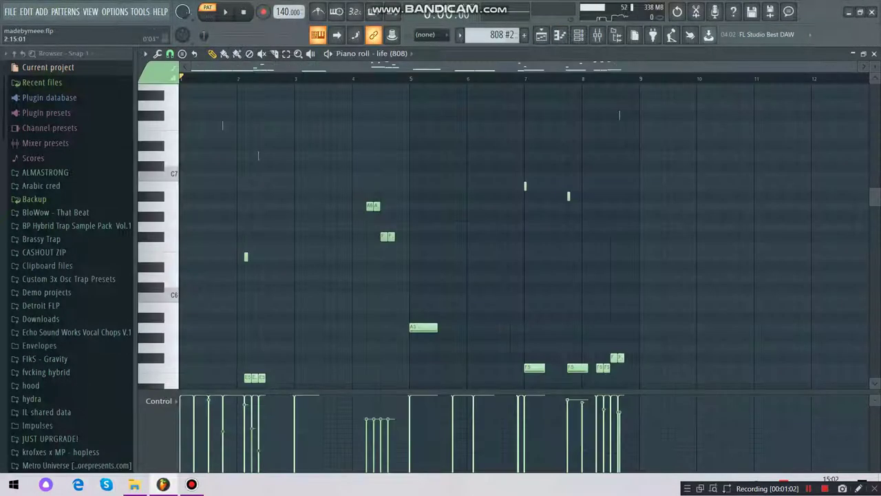
pyautogui.press('space')
pyautogui.scroll(2, 267, 246)
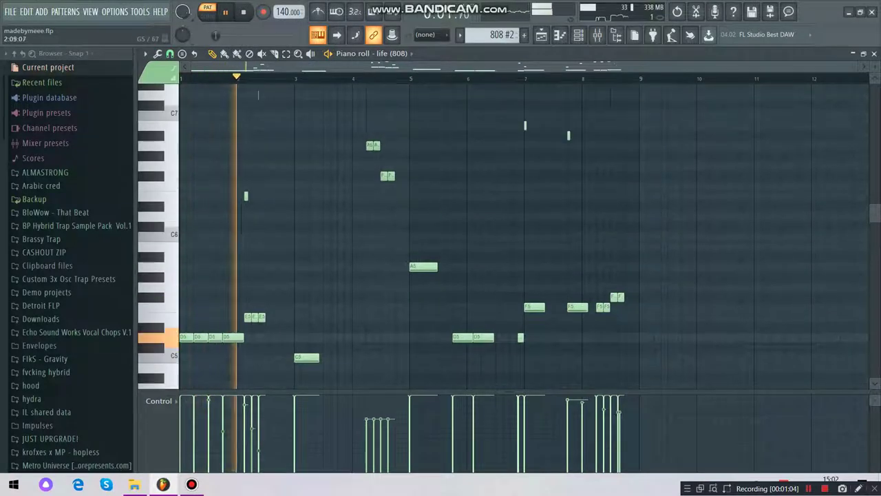
pyautogui.scroll(3, 331, 289)
pyautogui.scroll(-4, 349, 317)
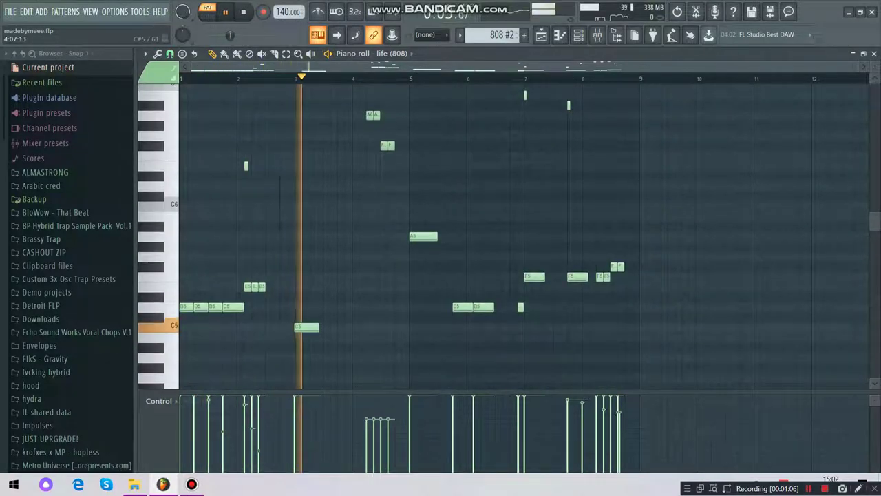
pyautogui.scroll(4, 502, 234)
pyautogui.scroll(-2, 502, 234)
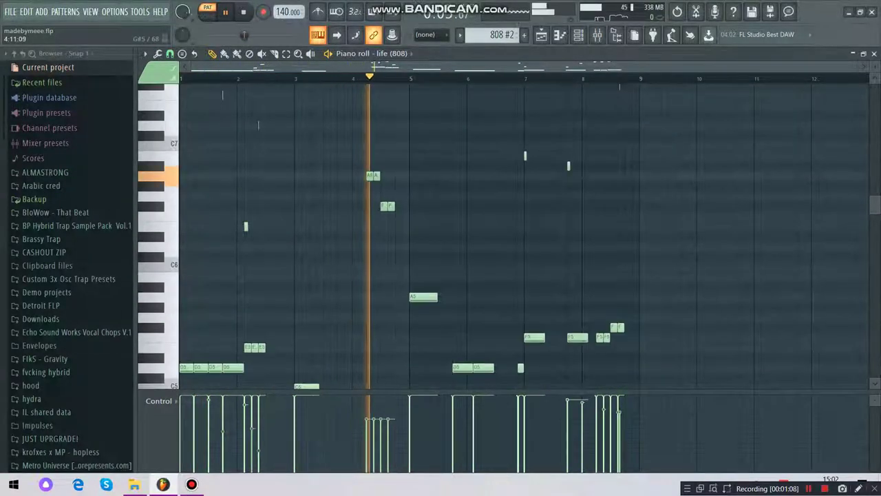
pyautogui.scroll(-1, 502, 234)
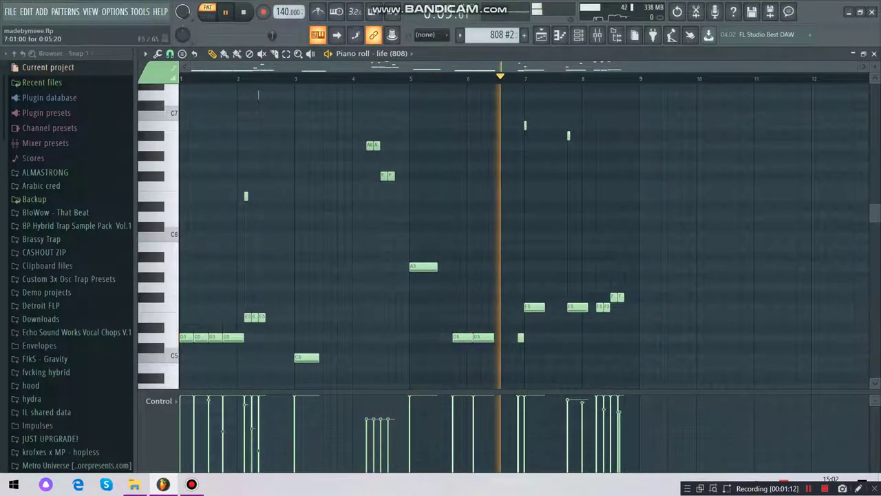
pyautogui.scroll(5, 503, 234)
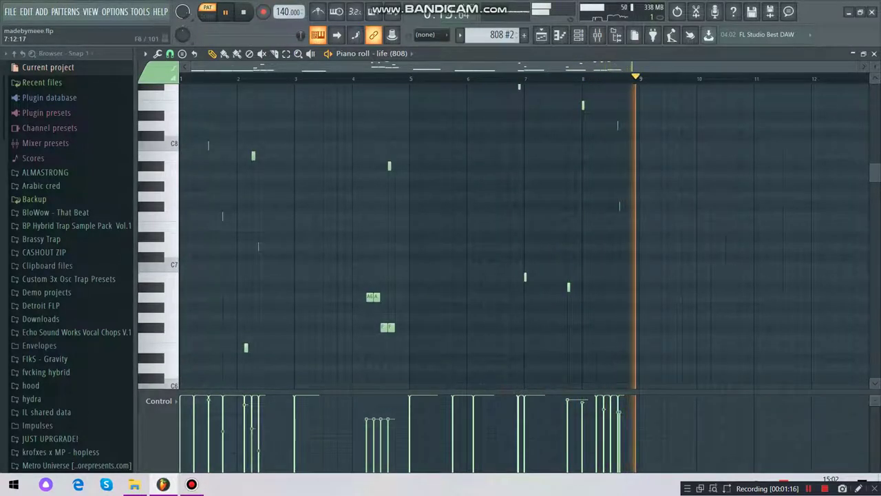
pyautogui.press('space')
pyautogui.press('Escape')
# Open the REESE pattern from Track 8 in the piano roll and play it while examining its notes
pyautogui.scroll(-5, 585, 228)
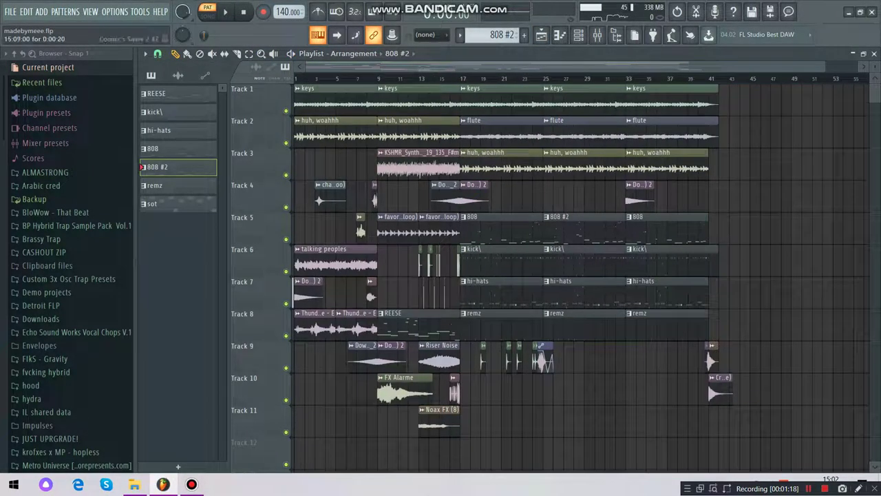
pyautogui.doubleClick(419, 327)
pyautogui.press('space')
pyautogui.scroll(-6, 270, 181)
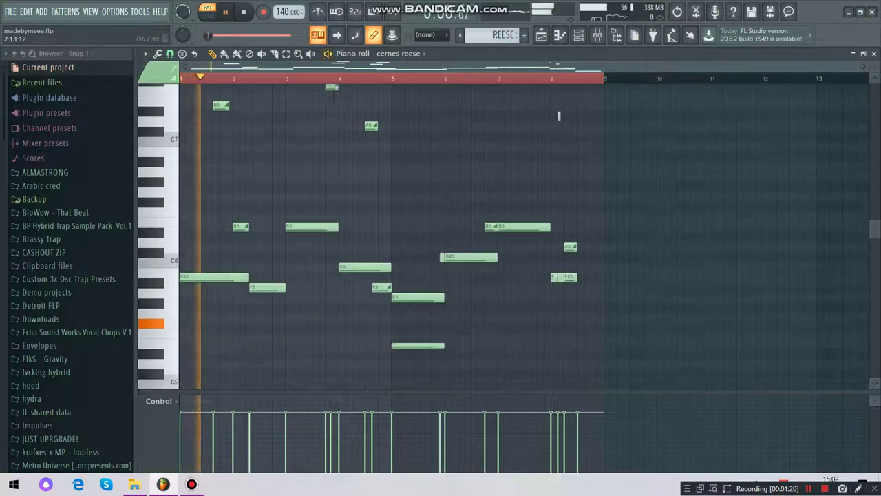
pyautogui.scroll(1, 270, 181)
pyautogui.scroll(2, 503, 234)
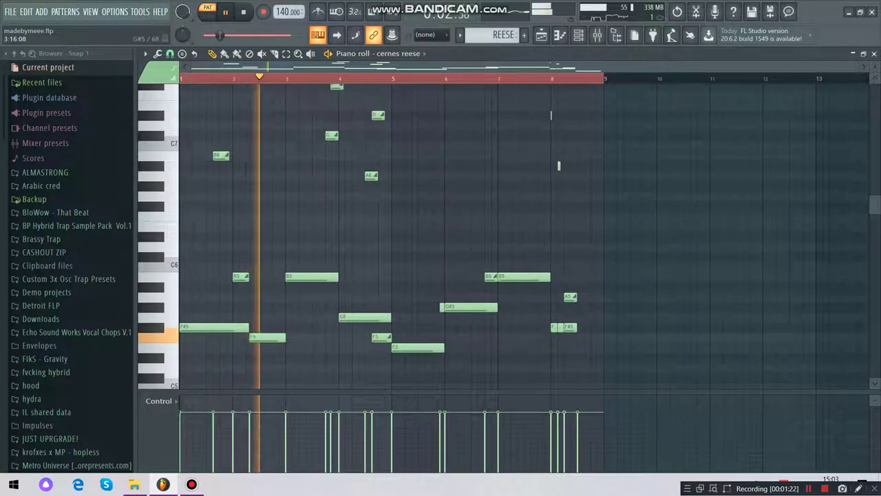
pyautogui.scroll(2, 502, 234)
pyautogui.scroll(2, 502, 234)
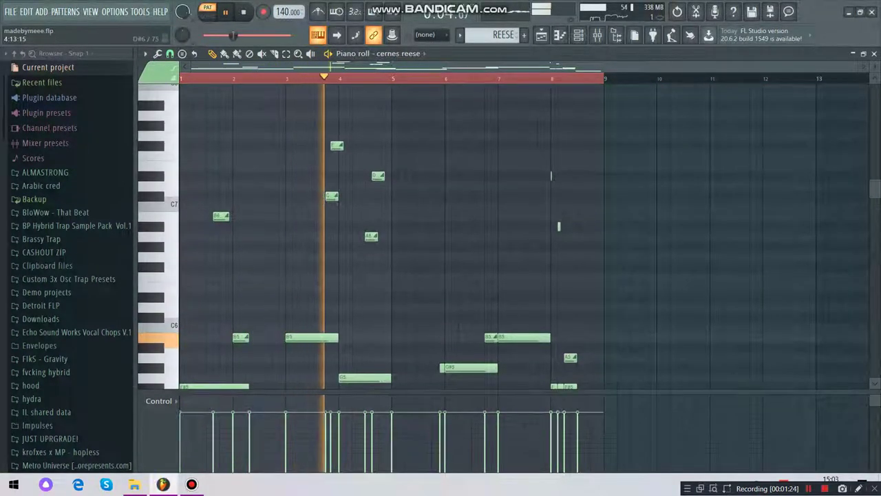
pyautogui.scroll(-4, 502, 234)
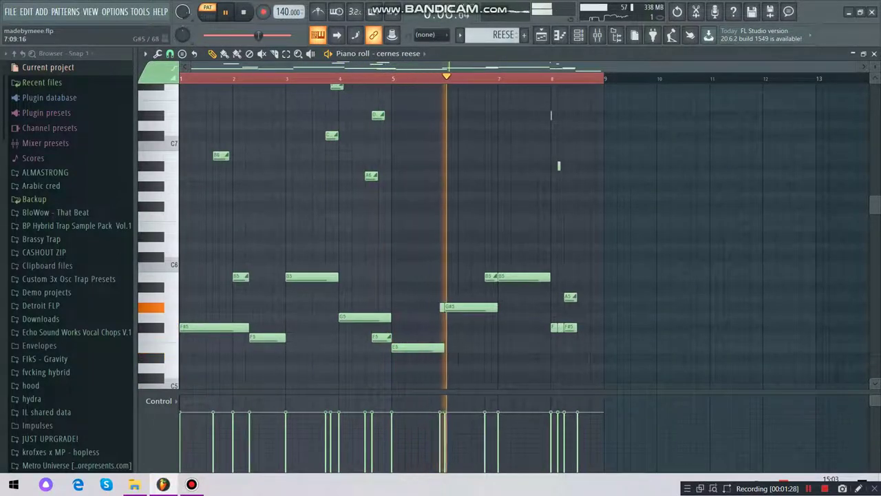
# Inspect the effect chains of the two skypierr - 808 2 tracks, inserts 6 and 8, in the mixer
pyautogui.press('F9')
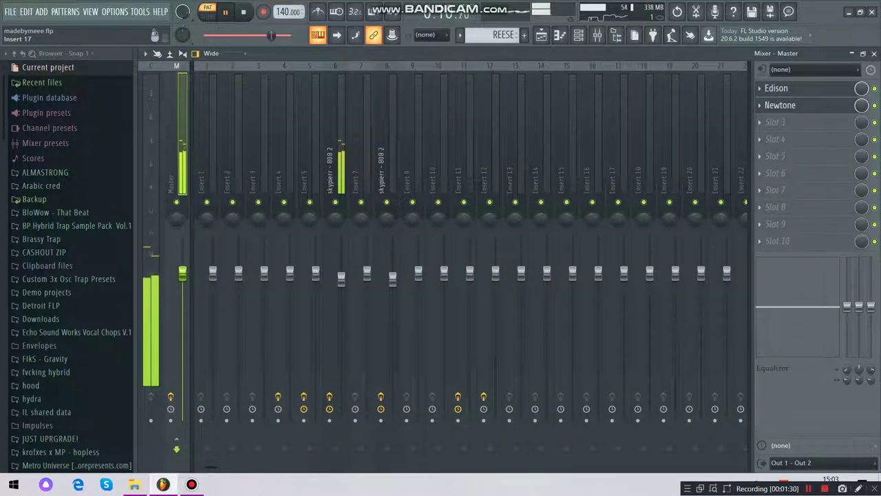
pyautogui.click(338, 172)
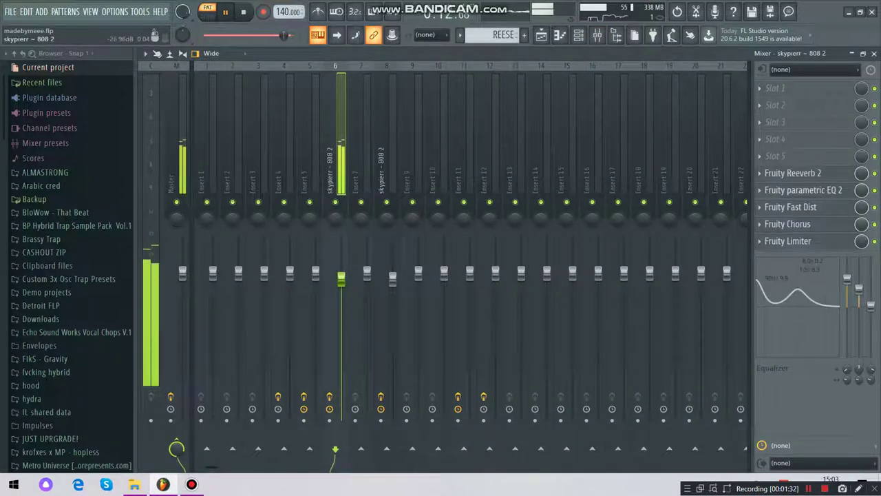
pyautogui.click(388, 171)
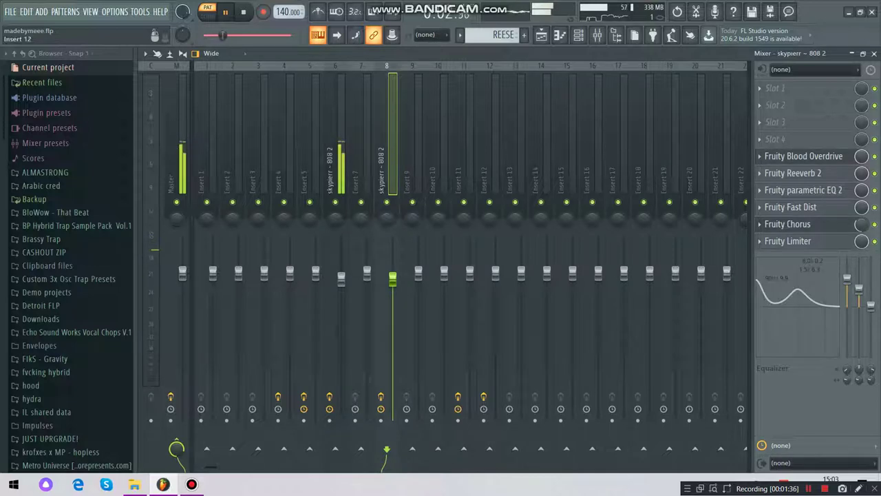
# View the sample settings of the favorite (hihat loop) clip on Track 5 of the playlist and close them
pyautogui.press('F5')
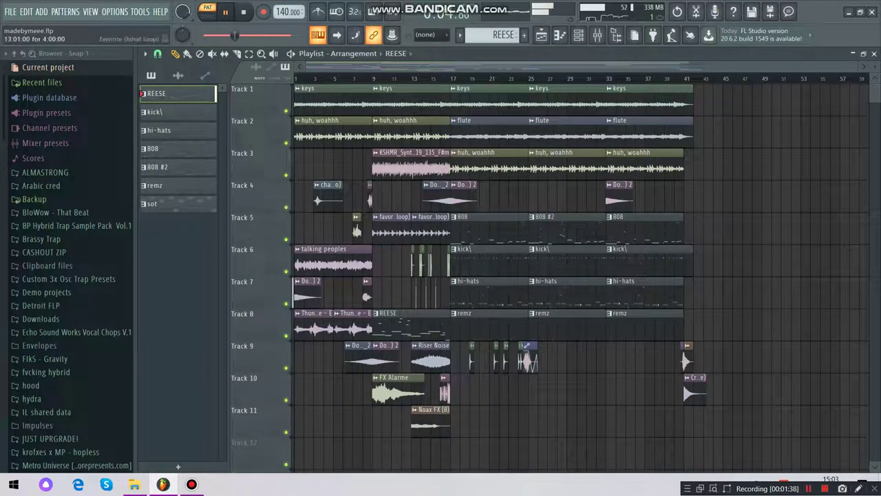
pyautogui.doubleClick(392, 229)
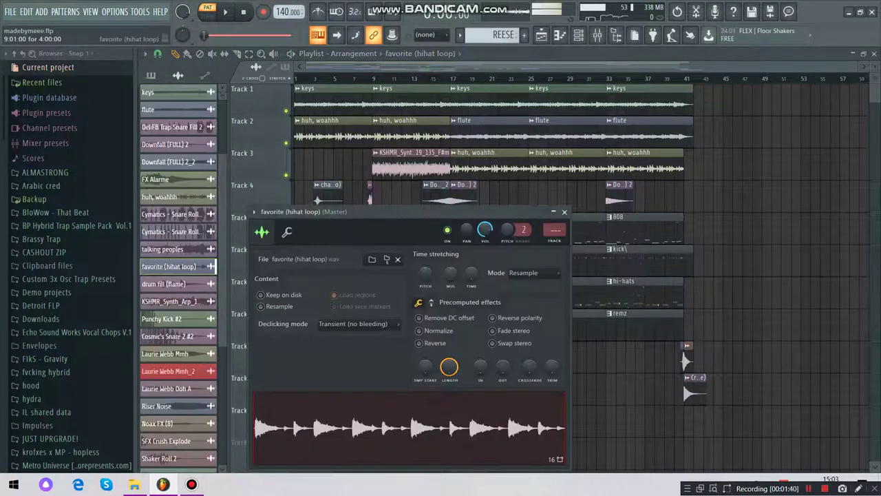
pyautogui.moveTo(324, 211); pyautogui.dragTo(429, 158)
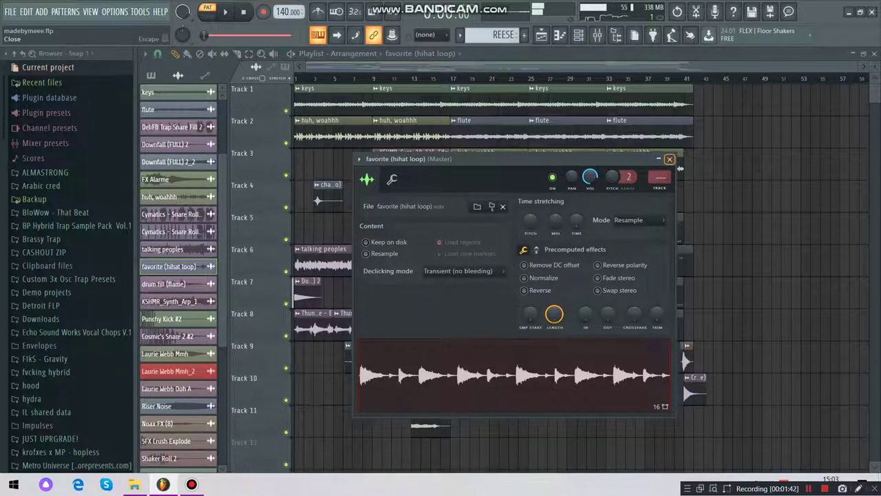
pyautogui.click(669, 159)
# View and close the sample settings of the Thunder ambiance - E and talking peoples clips
pyautogui.doubleClick(349, 322)
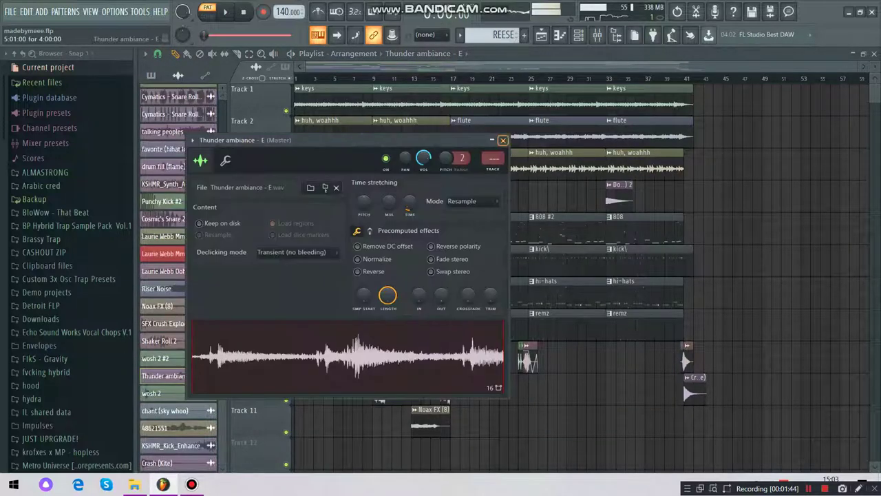
pyautogui.press('Escape')
pyautogui.doubleClick(333, 263)
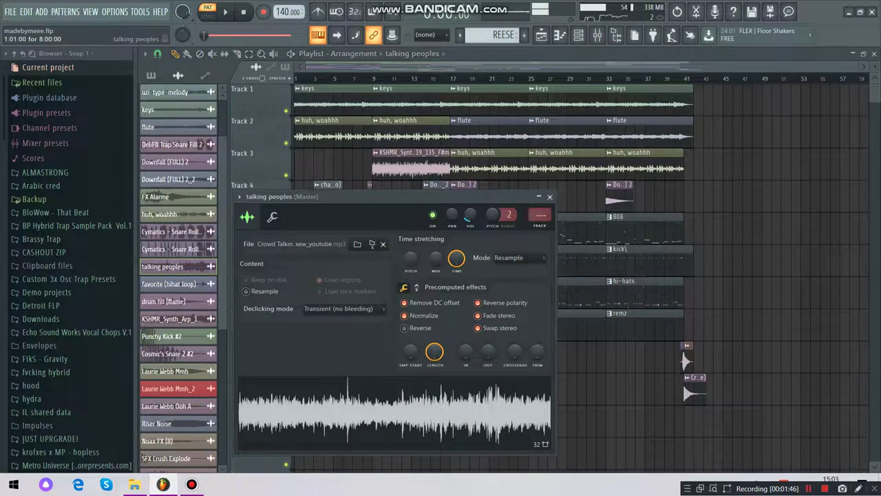
pyautogui.press('Escape')
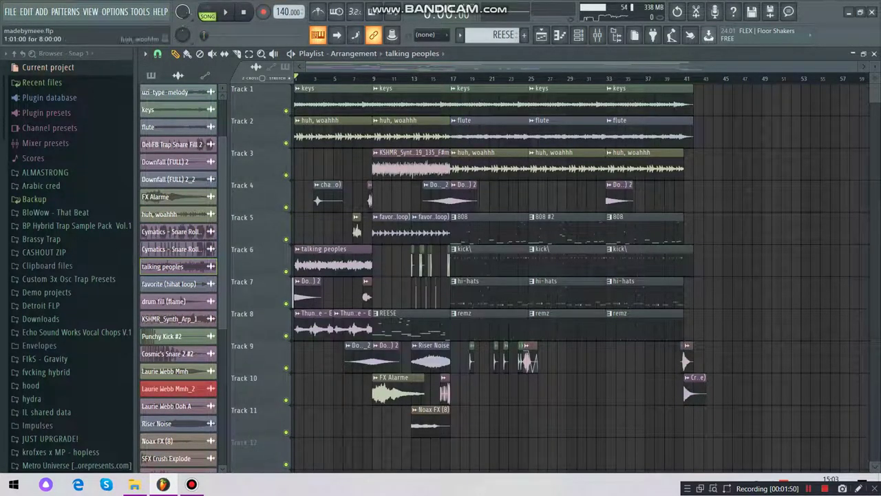
# Play the full arrangement in song mode and look over its track layout
pyautogui.press('space')
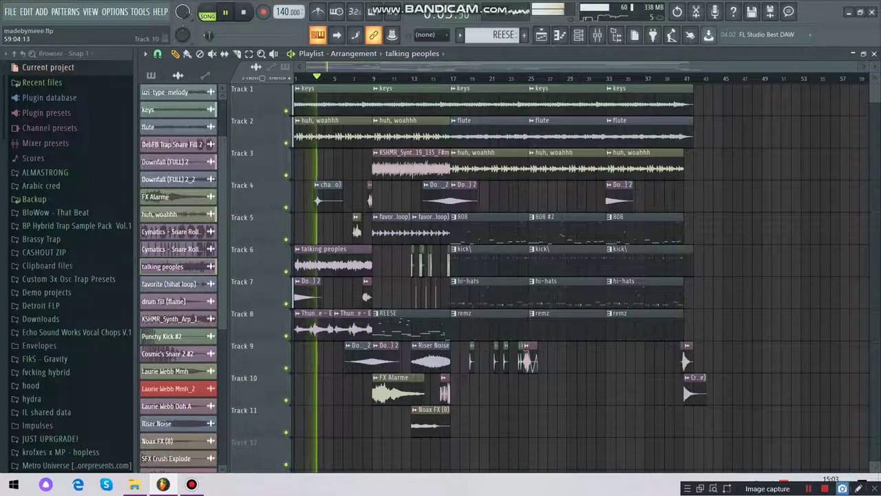
pyautogui.press('space')
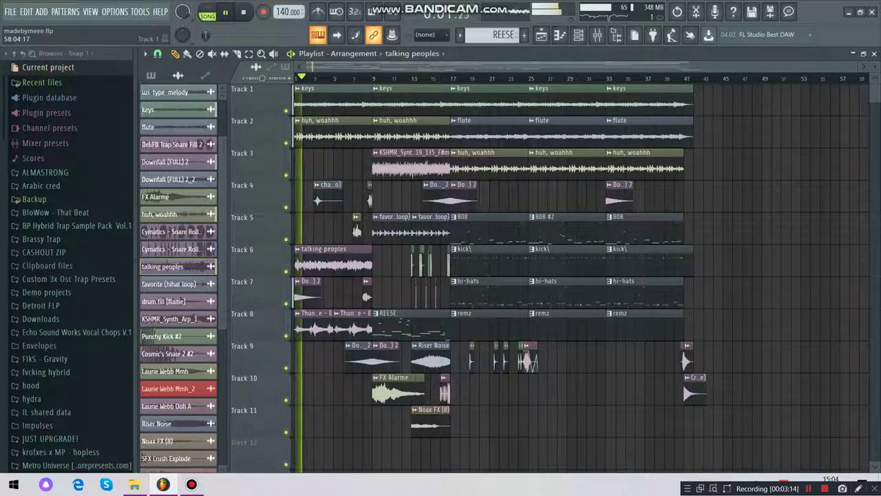
pyautogui.press('space')
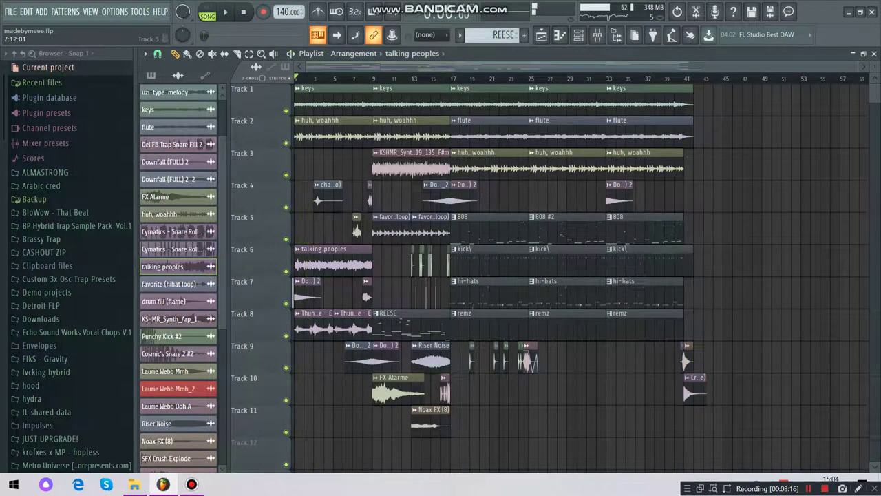
pyautogui.scroll(-4, 354, 177)
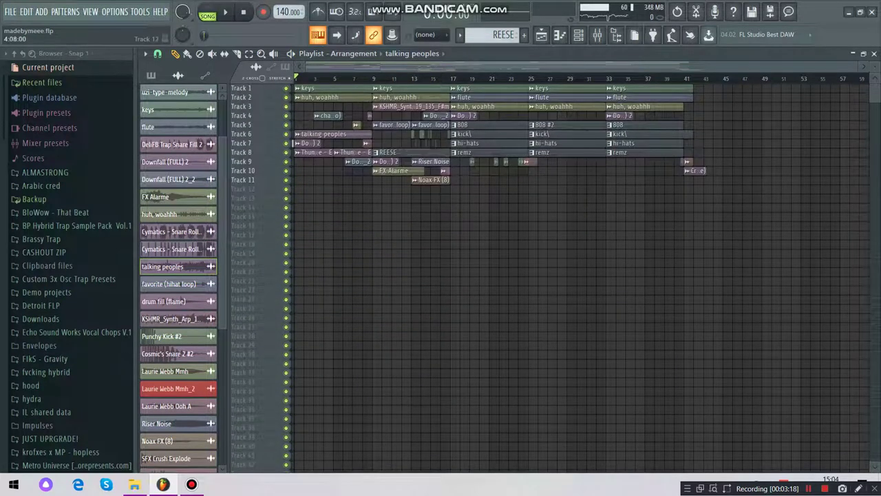
pyautogui.scroll(4, 354, 177)
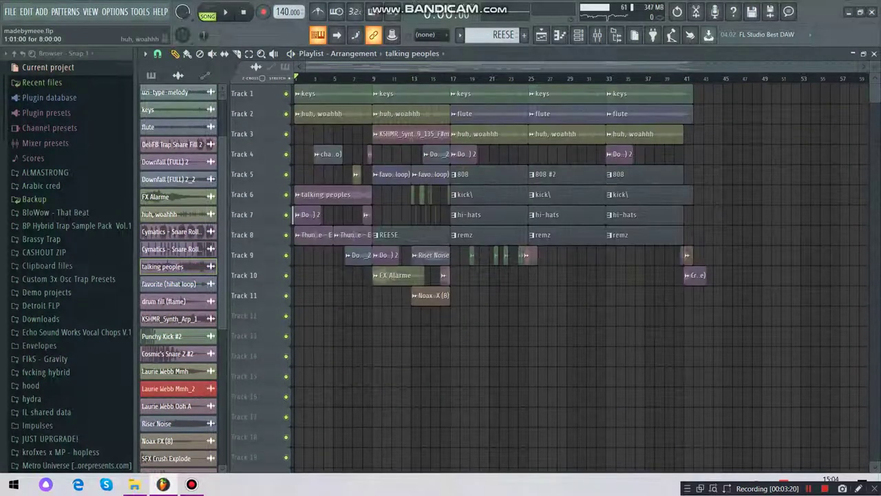